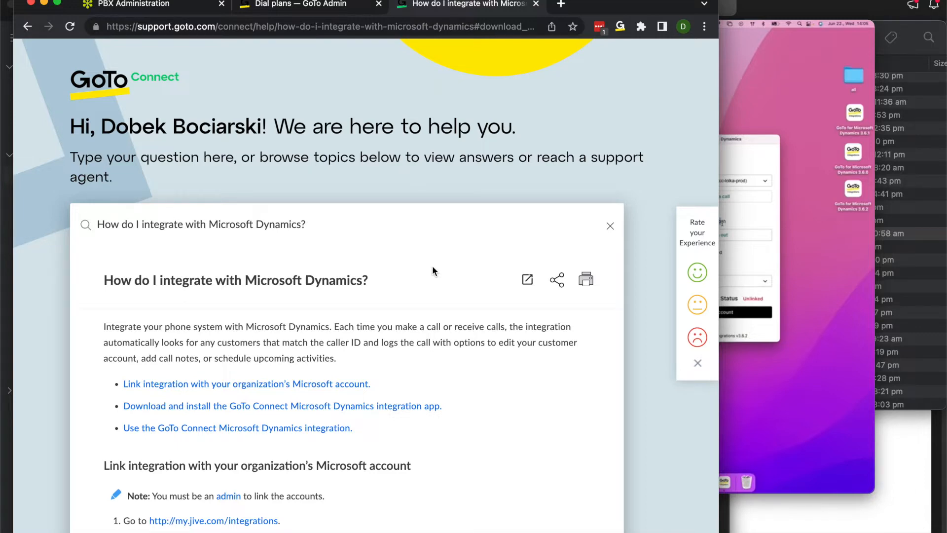
# - Scroll the help article to the Download and install section with Mac and Windows links
pyautogui.scroll(-12, 433, 270)
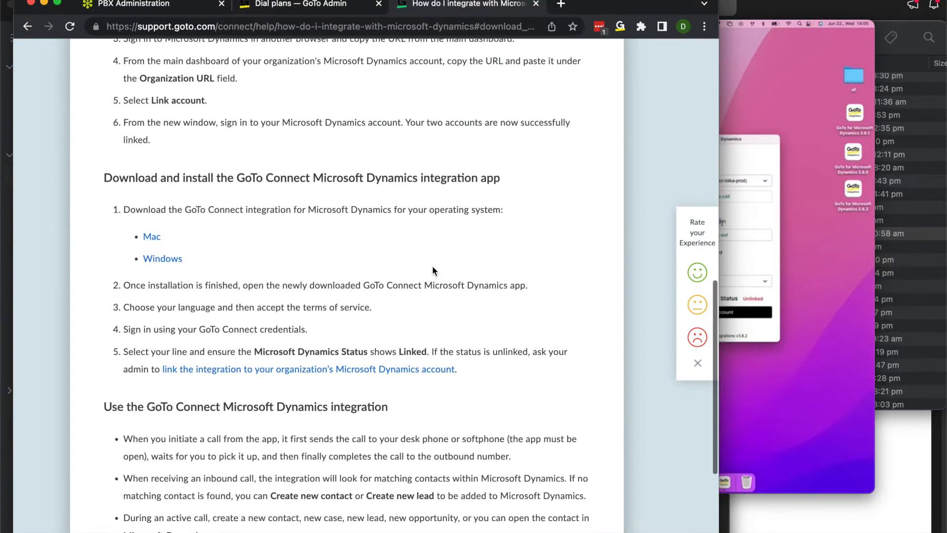
pyautogui.scroll(-2, 433, 267)
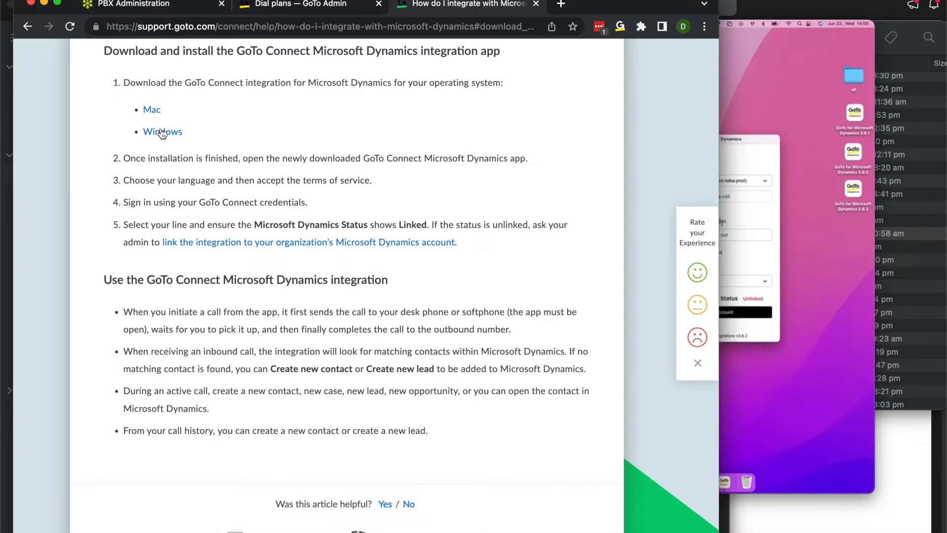
# - Download the Mac app, keep English (USA), accept the terms of service and begin GoTo sign-in
pyautogui.click(159, 113)
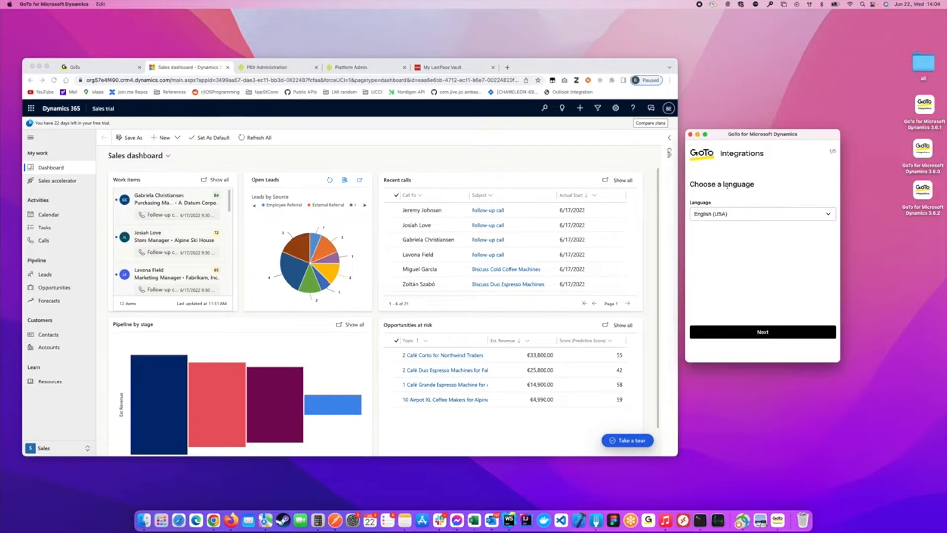
pyautogui.click(762, 332)
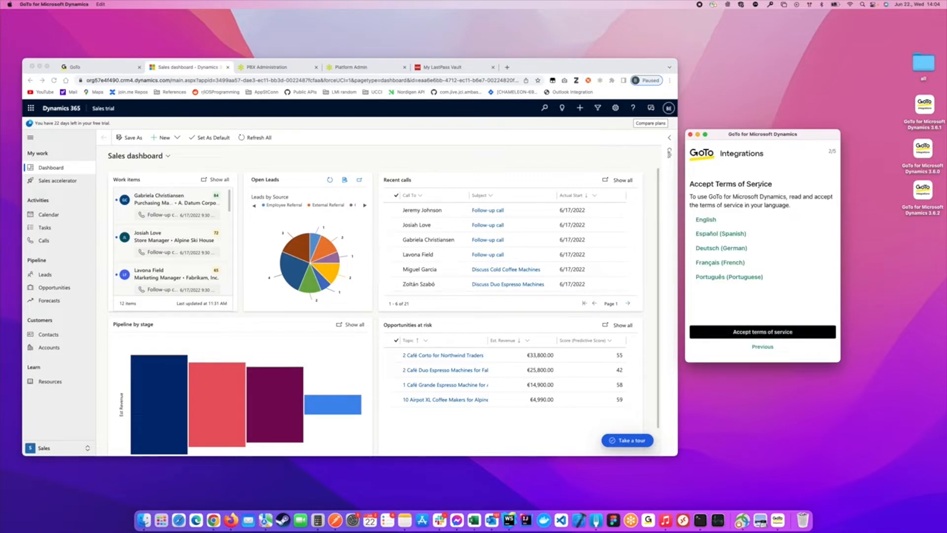
pyautogui.click(769, 332)
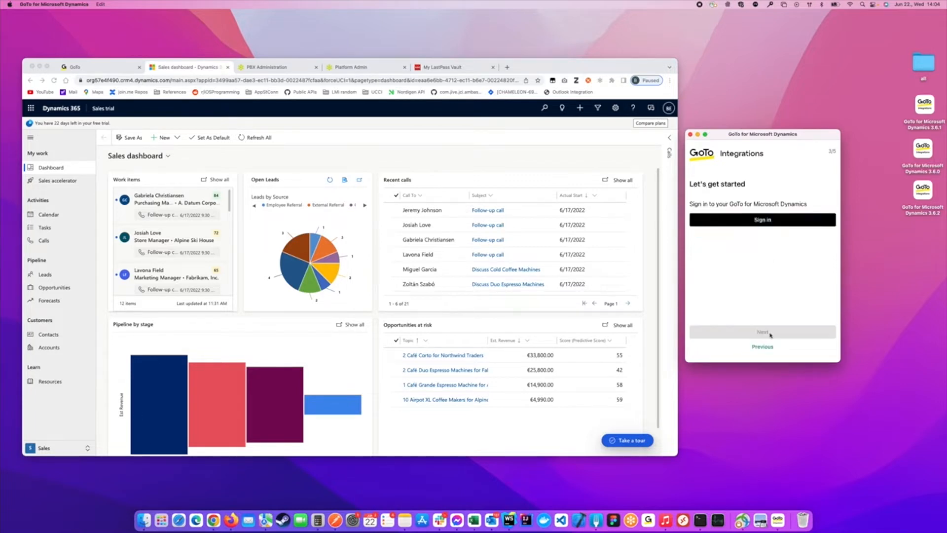
pyautogui.click(755, 221)
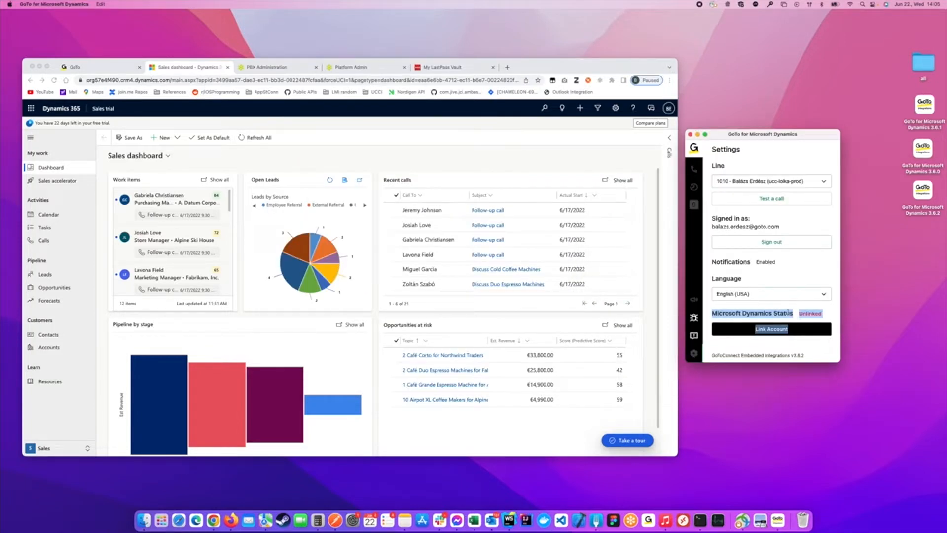
# - Link the Microsoft Dynamics account and confirm Microsoft Dynamics Status reads Linked
pyautogui.click(757, 278)
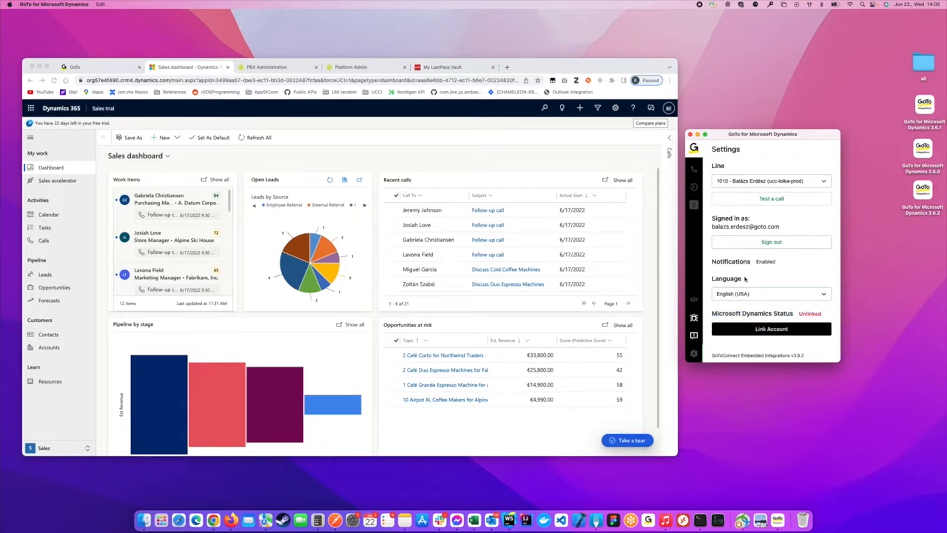
pyautogui.click(777, 332)
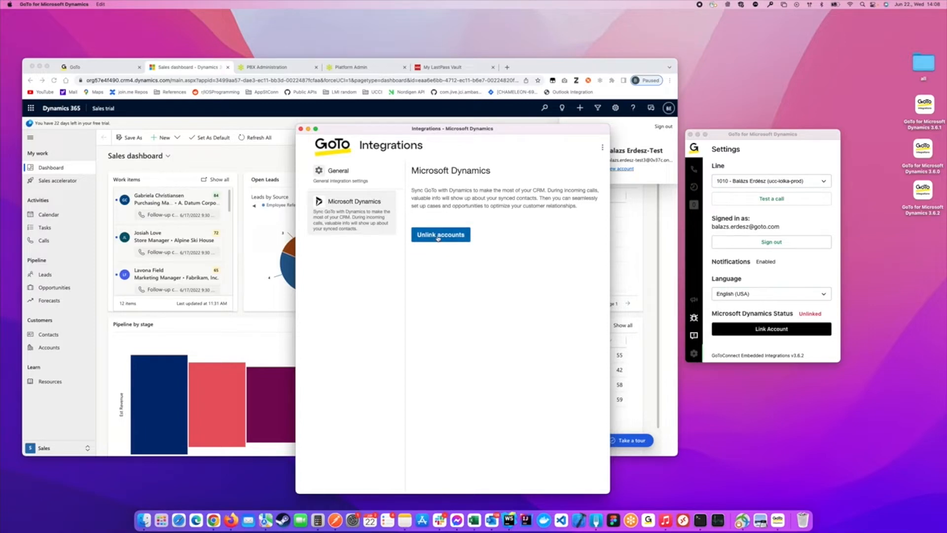
pyautogui.click(438, 238)
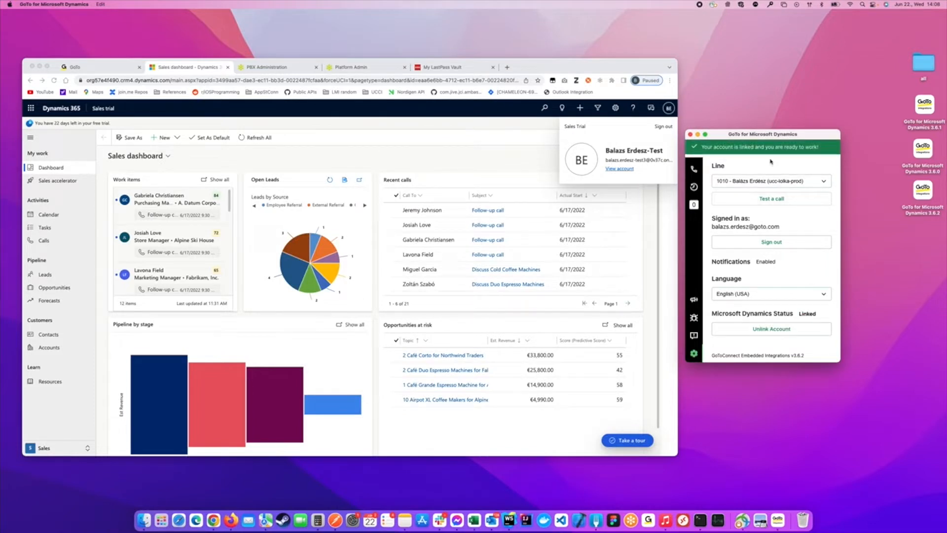
pyautogui.moveTo(708, 151); pyautogui.dragTo(811, 158)
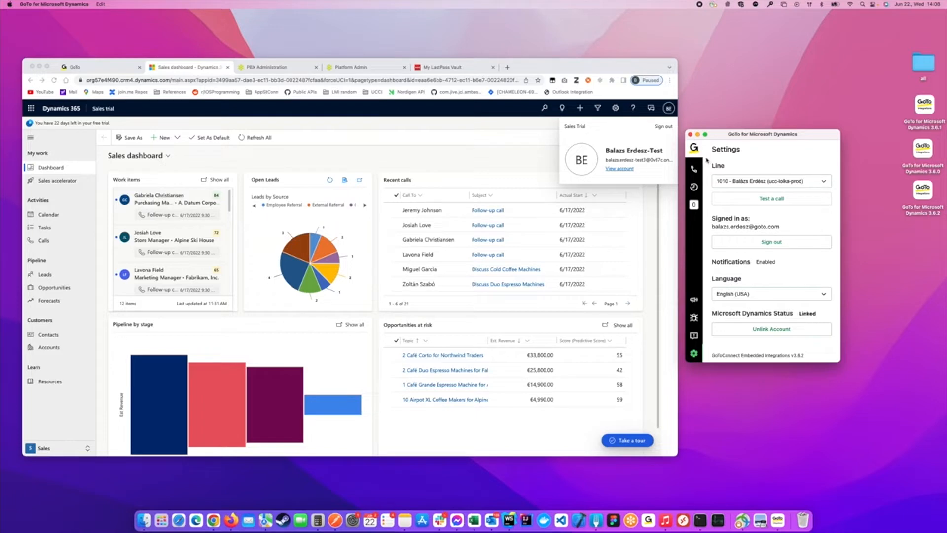
# - Decline the incoming call from extension 1000, leaving a No match found notice for caller 1000
pyautogui.click(104, 71)
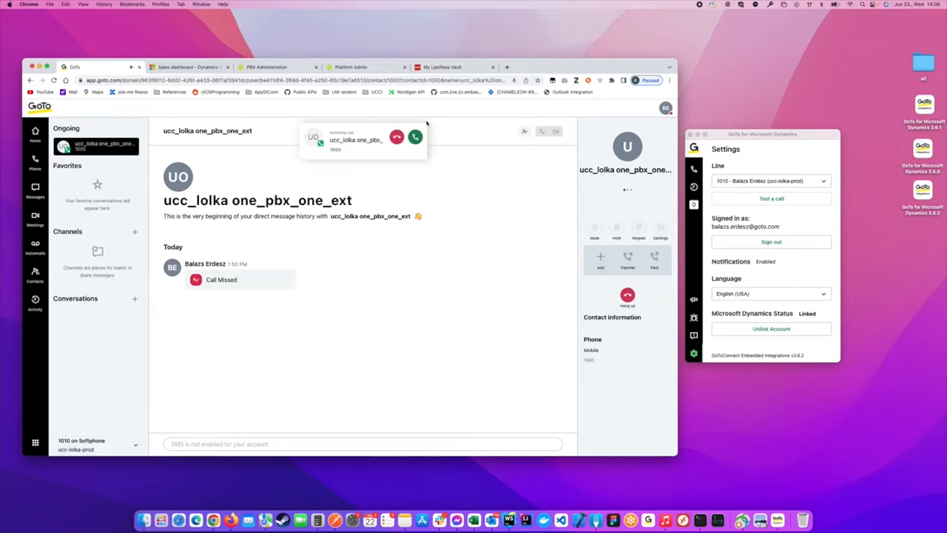
pyautogui.click(397, 139)
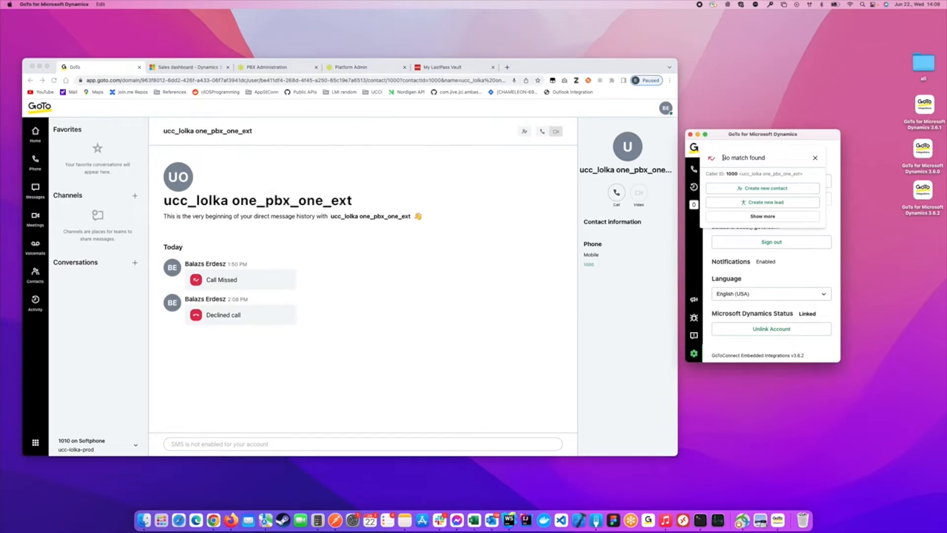
pyautogui.moveTo(726, 173); pyautogui.dragTo(740, 175)
pyautogui.click(772, 162)
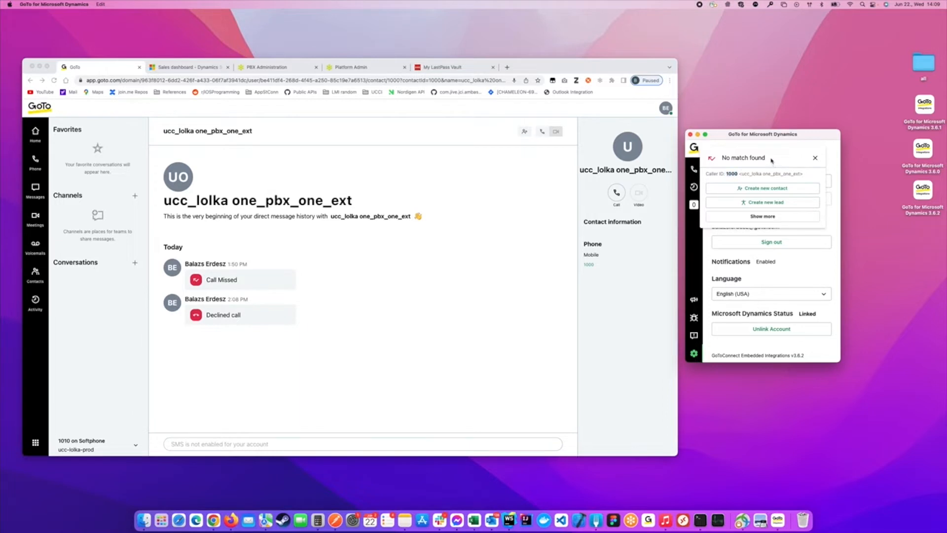
# - Add a contact with First Name 'Test' and Last Name 'Test Last Name' for caller 1000
pyautogui.click(774, 189)
pyautogui.click(741, 231)
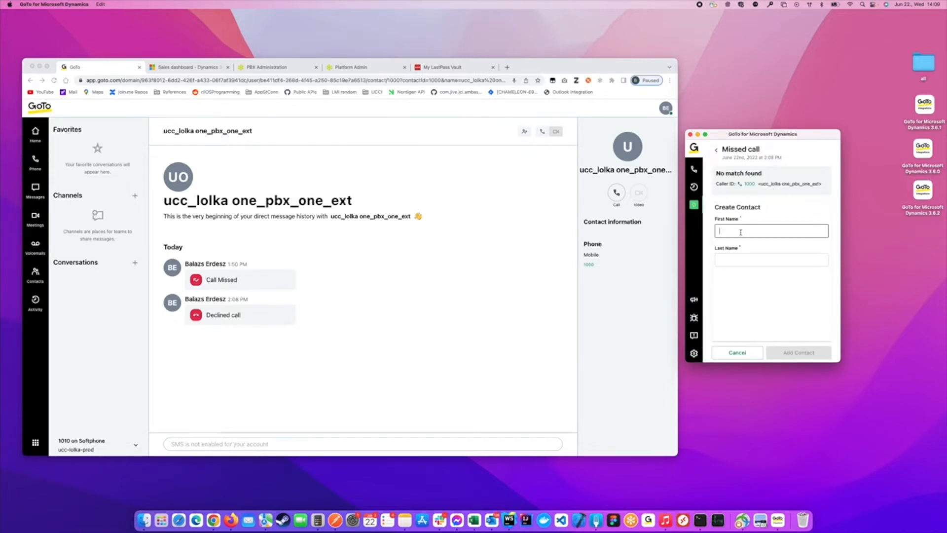
pyautogui.write('Test')
pyautogui.press('Tab')
pyautogui.write('Test')
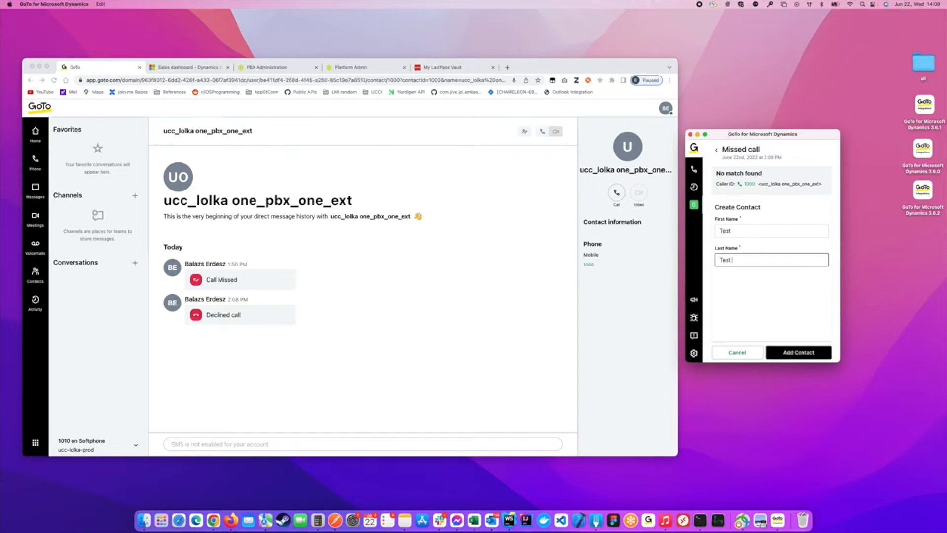
pyautogui.write(' Last Name')
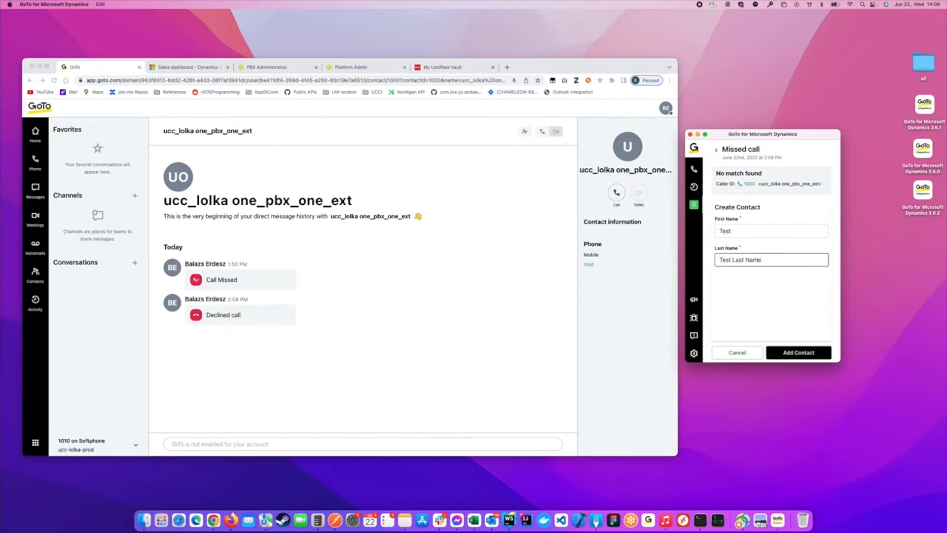
pyautogui.click(799, 353)
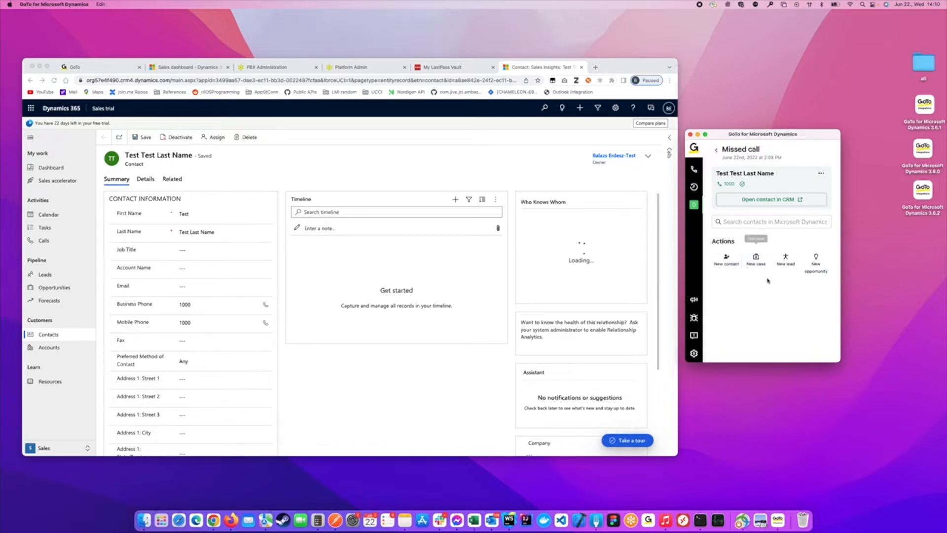
# - Add a case titled 'Test Case' for the test contact in Dynamics 365
pyautogui.click(755, 260)
pyautogui.click(749, 246)
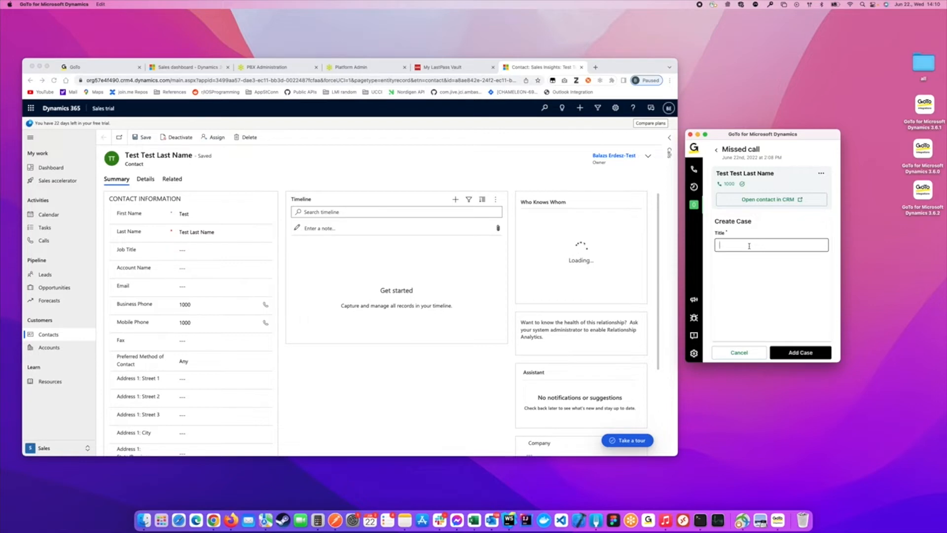
pyautogui.write('Test Case')
pyautogui.click(800, 352)
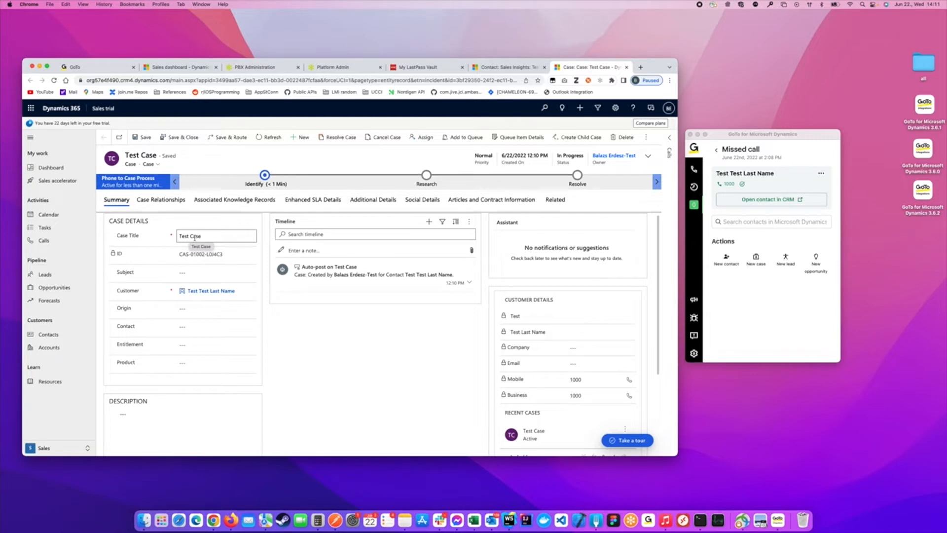
pyautogui.click(773, 299)
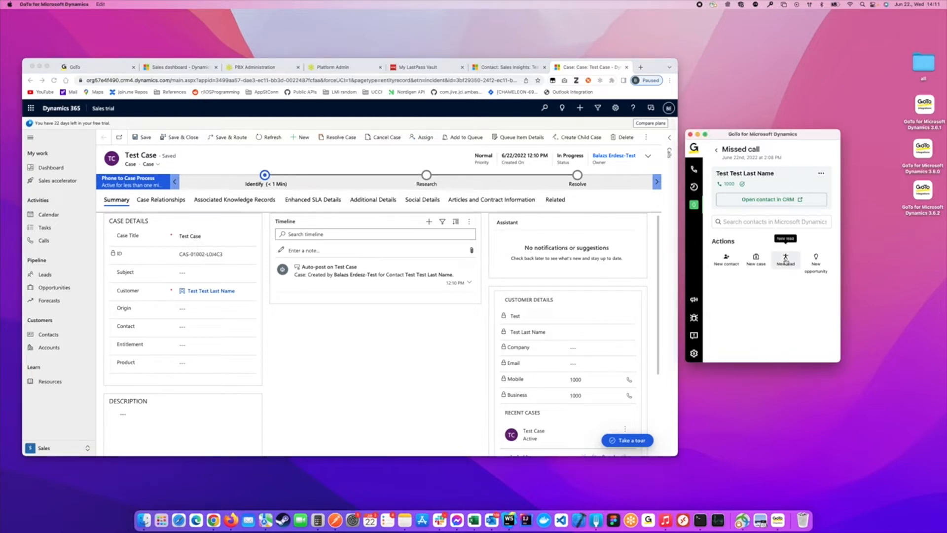
# - Add lead 'TestFirstName' 'Test LastName' with topic 'Test Topic', then review it in Dynamics
pyautogui.click(786, 261)
pyautogui.click(748, 246)
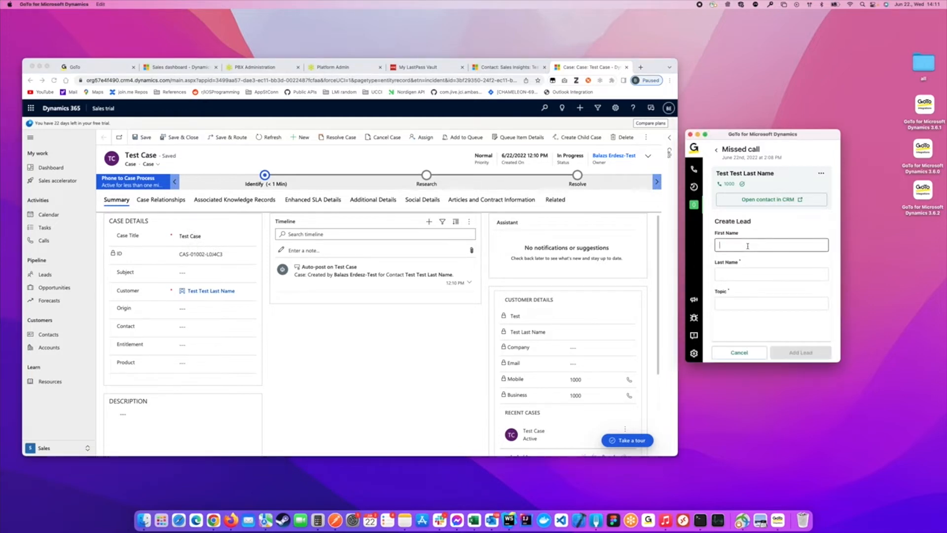
pyautogui.write('Test')
pyautogui.write('FirstName')
pyautogui.press('Tab')
pyautogui.write('Test las')
pyautogui.press('BackSpace')
pyautogui.press('BackSpace')
pyautogui.press('BackSpace')
pyautogui.write('LastName')
pyautogui.press('Tab')
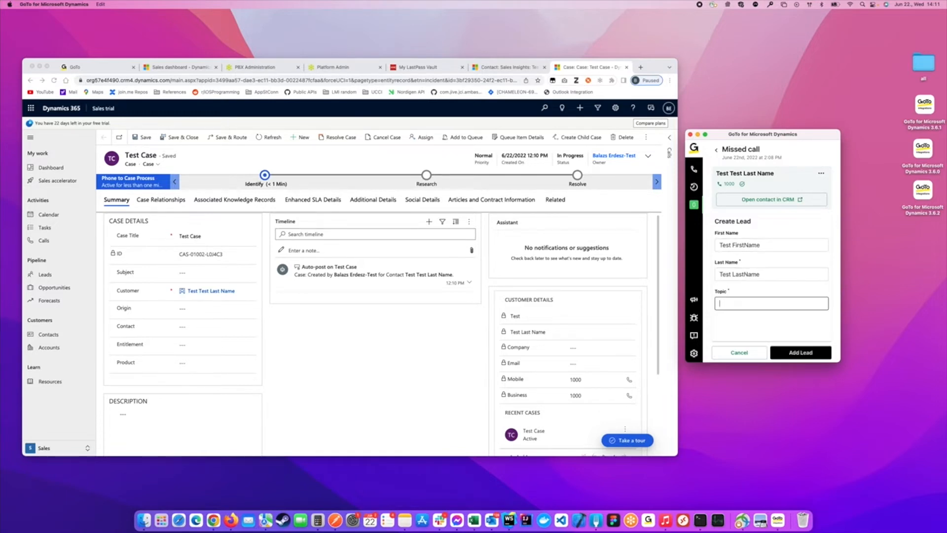
pyautogui.write('Test Topic')
pyautogui.click(800, 353)
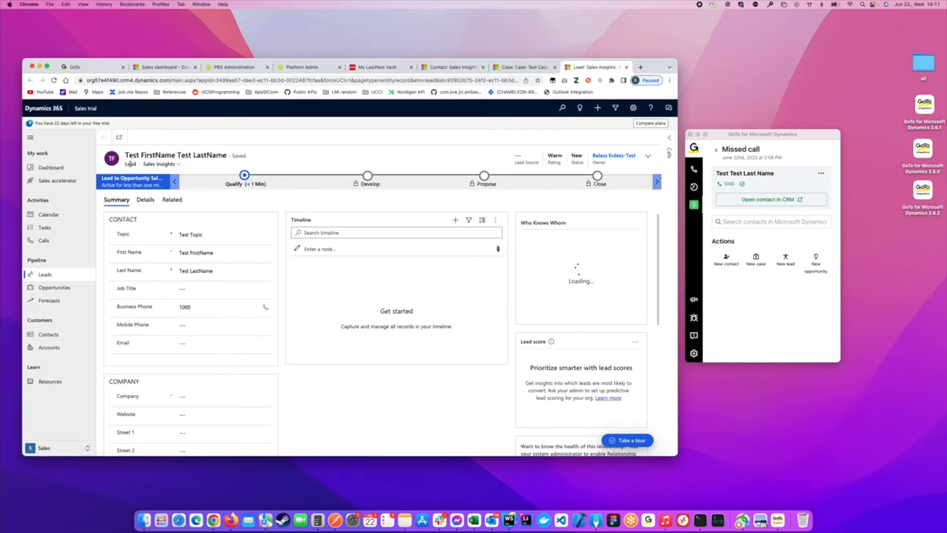
pyautogui.click(227, 309)
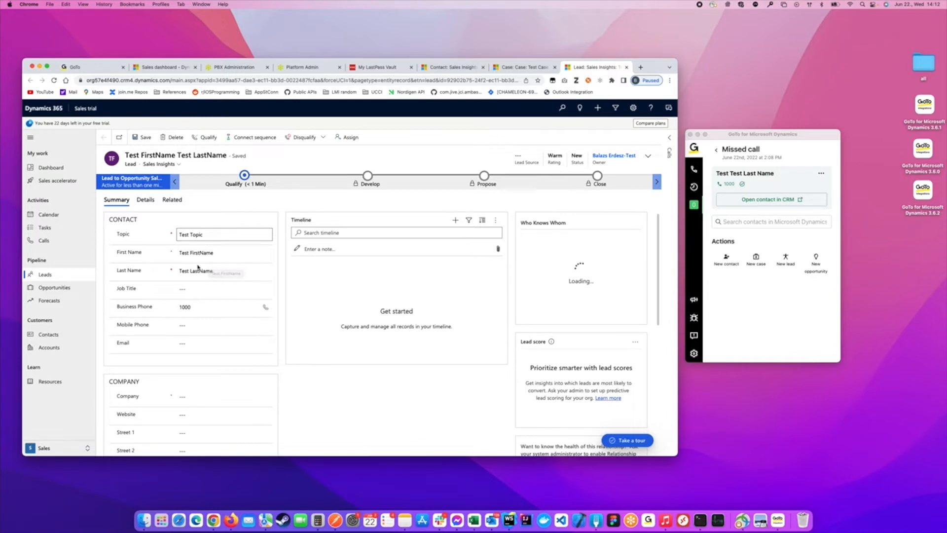
pyautogui.scroll(-5, 281, 272)
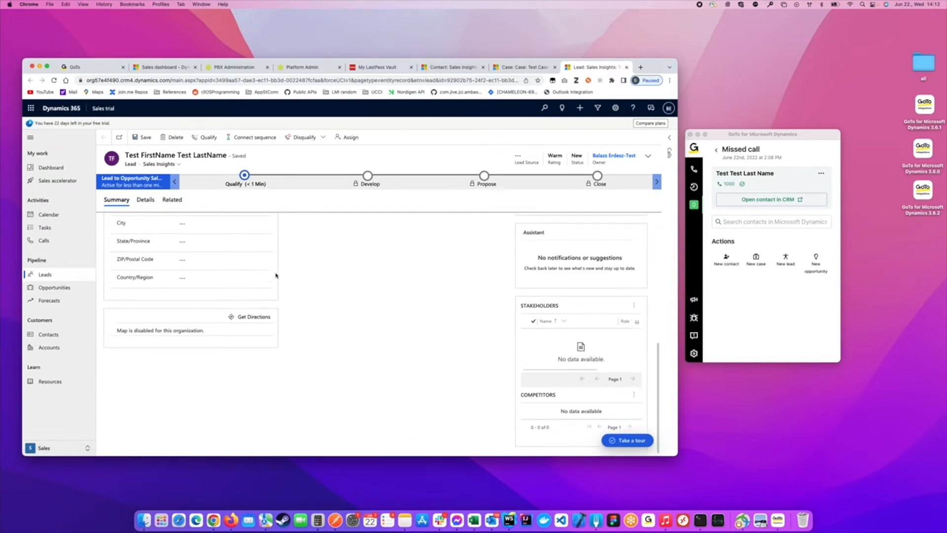
# - Add opportunity 'Test Oppo' for the test contact, then view today's call history
pyautogui.click(813, 274)
pyautogui.click(816, 264)
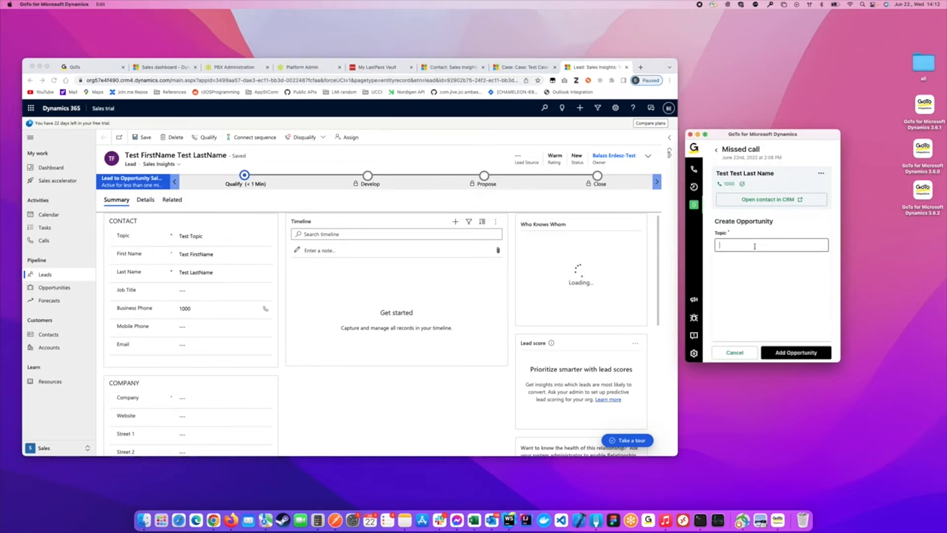
pyautogui.write('Test Oppo')
pyautogui.click(814, 351)
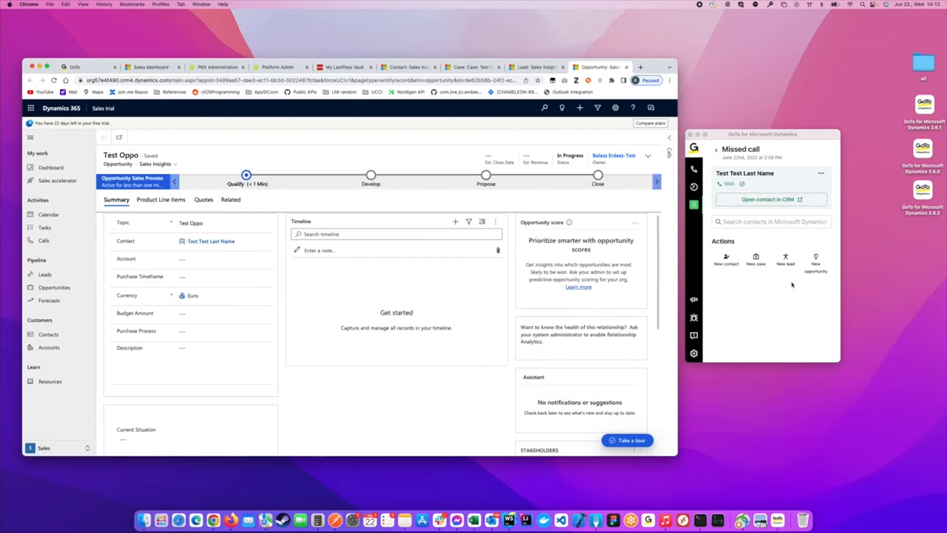
pyautogui.click(708, 190)
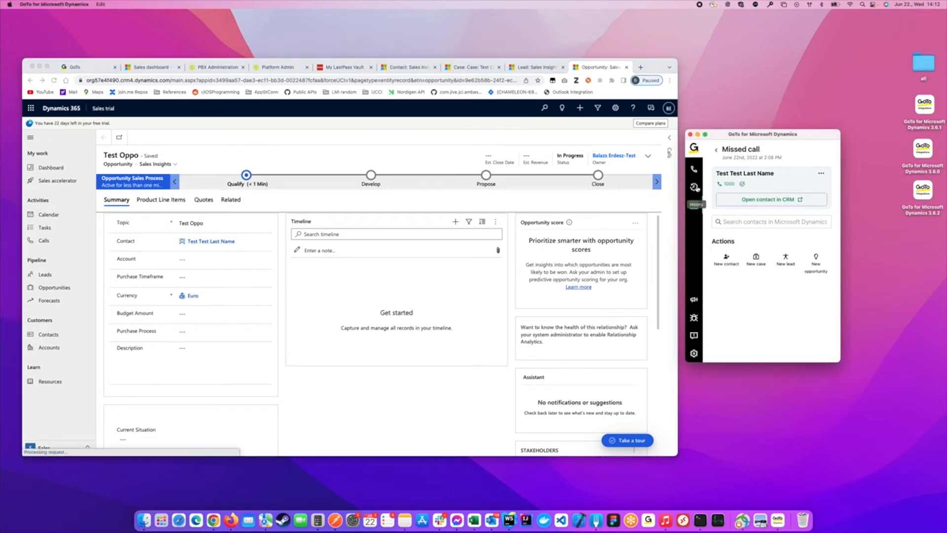
pyautogui.click(695, 187)
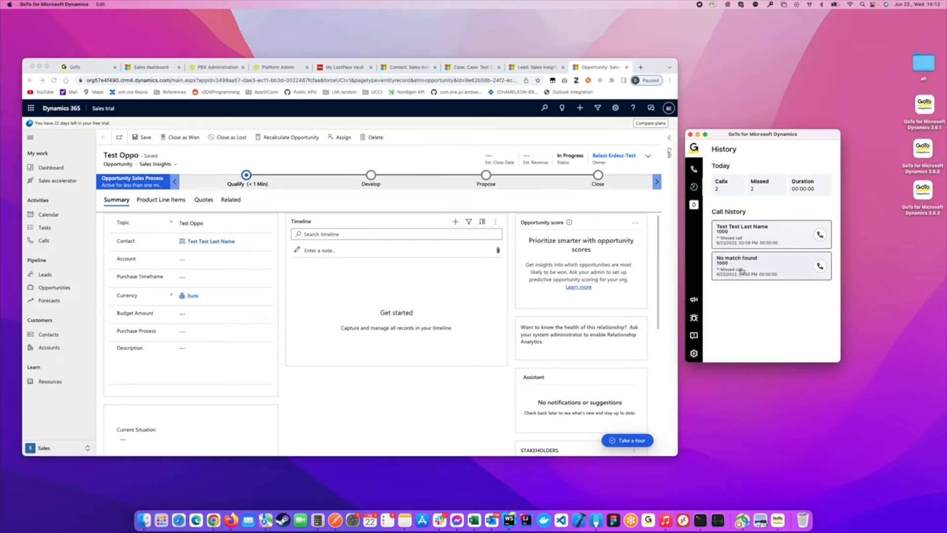
# - Open the unmatched missed call from 1000 and show My Active Contacts in Dynamics 365
pyautogui.click(773, 266)
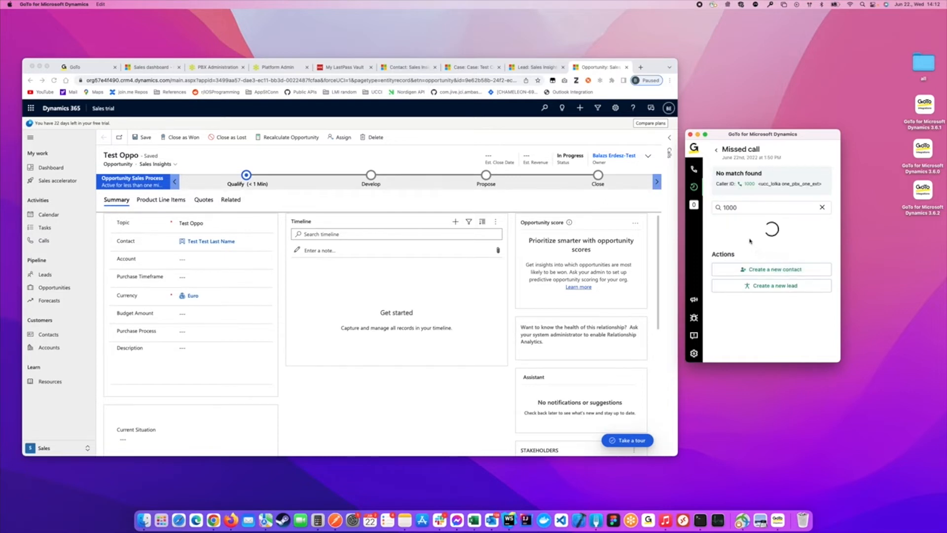
pyautogui.doubleClick(750, 210)
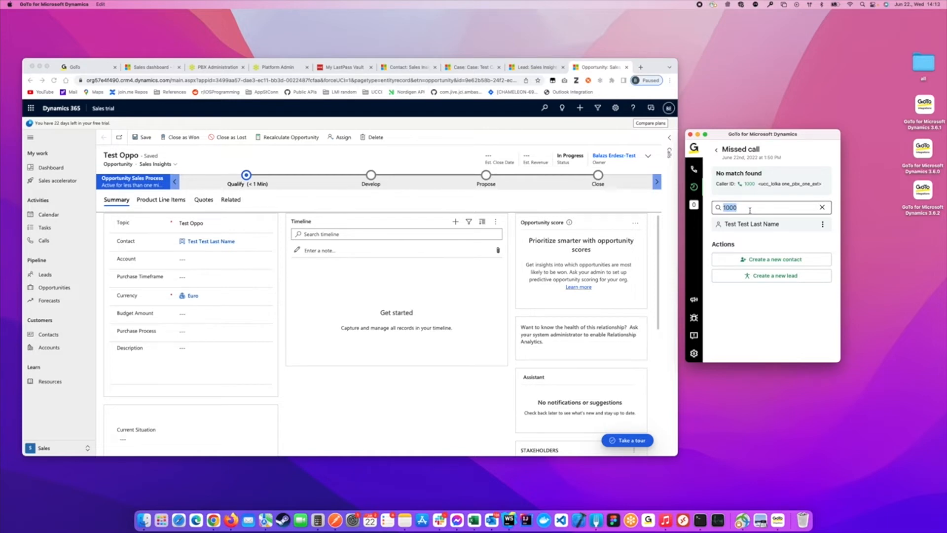
pyautogui.click(66, 338)
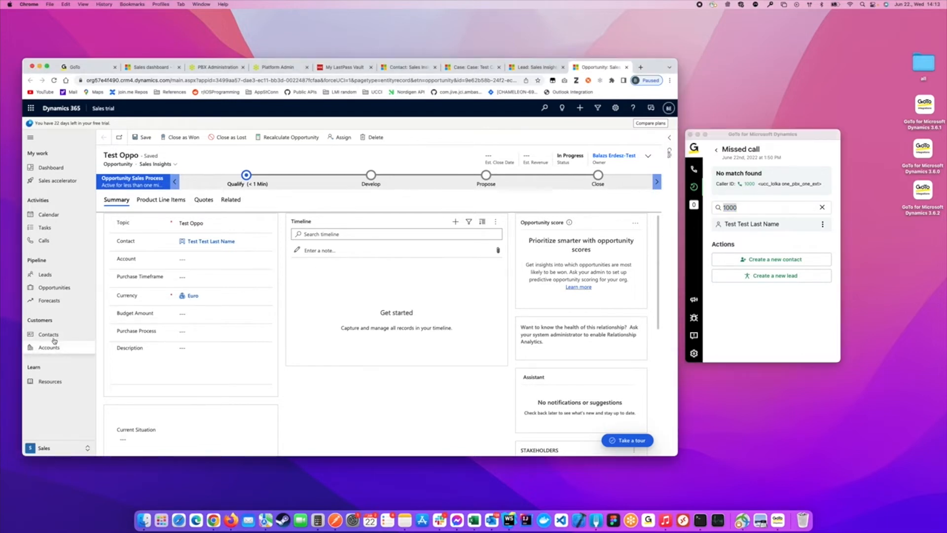
pyautogui.click(59, 335)
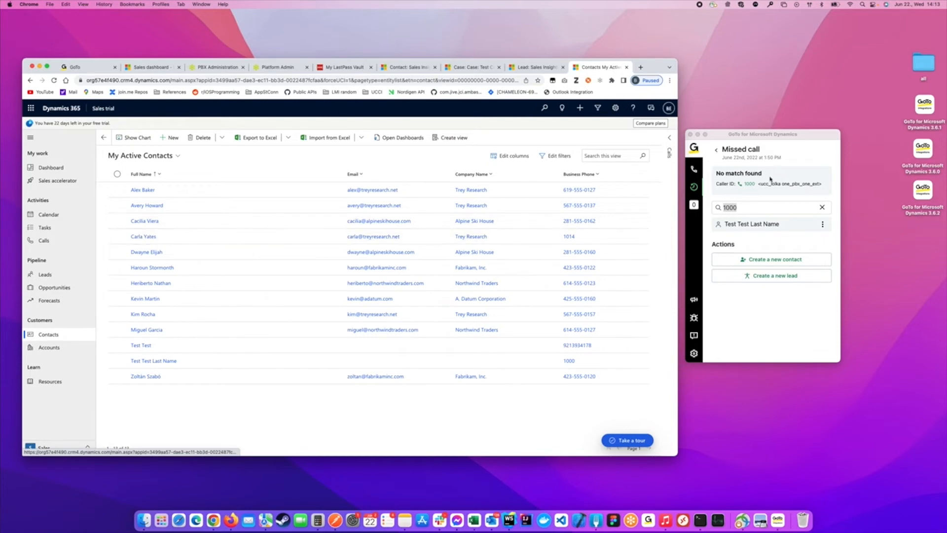
# - Assign the missed call from 1000 to an existing contact for this call only and sync the number
pyautogui.click(744, 208)
pyautogui.write('Carla')
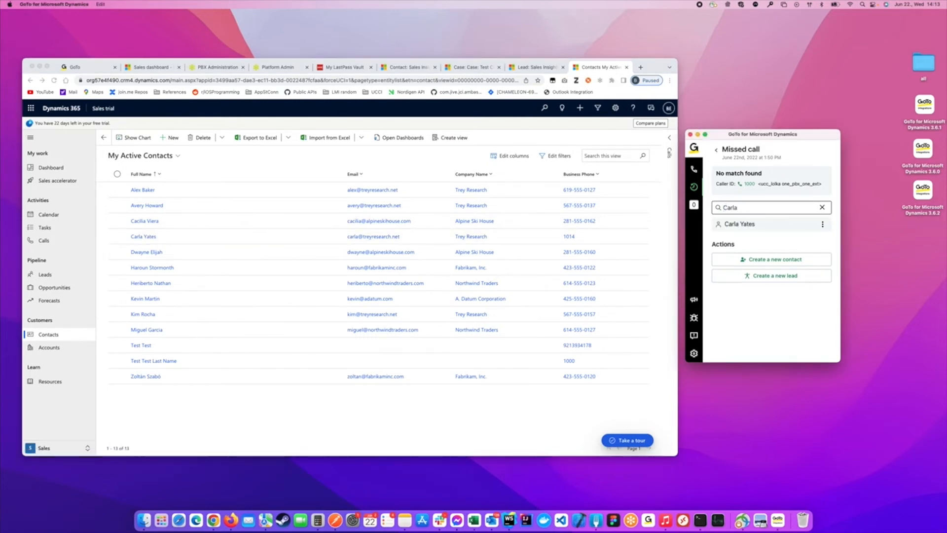
pyautogui.click(822, 225)
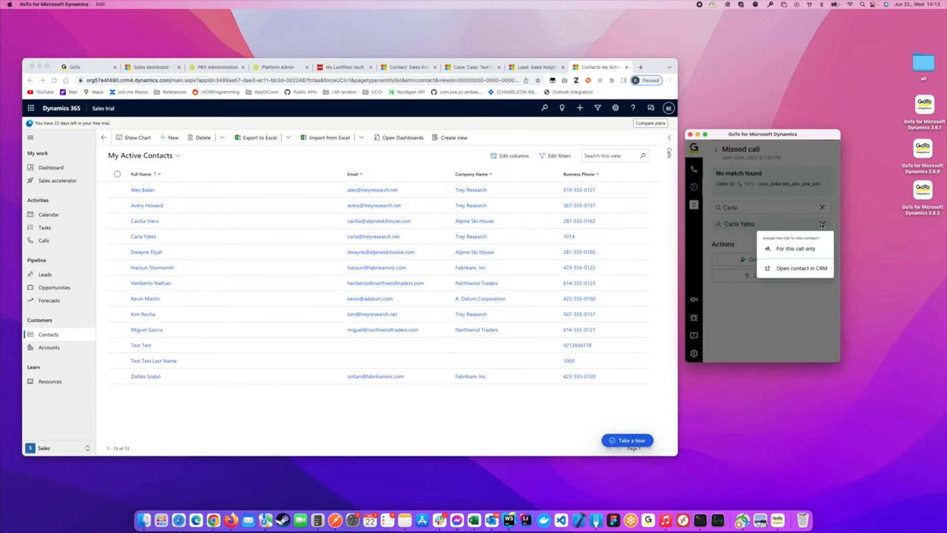
pyautogui.click(800, 251)
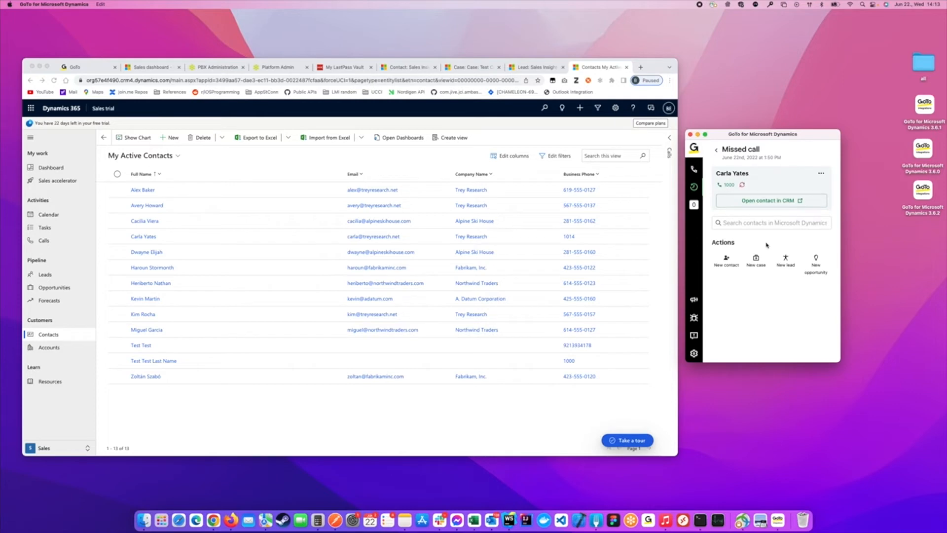
pyautogui.click(743, 187)
pyautogui.click(743, 187)
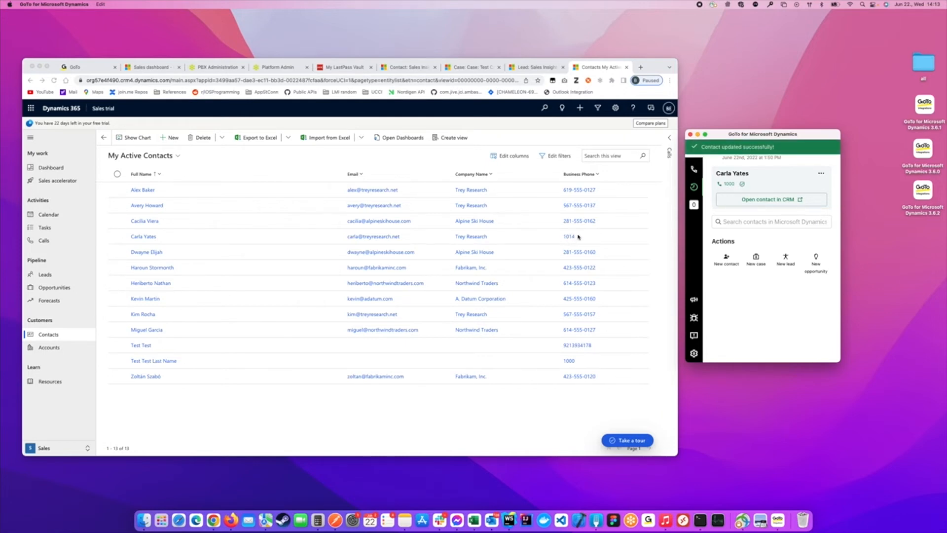
# - Open the matched contact's record in Dynamics 365, then reopen their earlier missed call from today's GoTo history
pyautogui.click(766, 201)
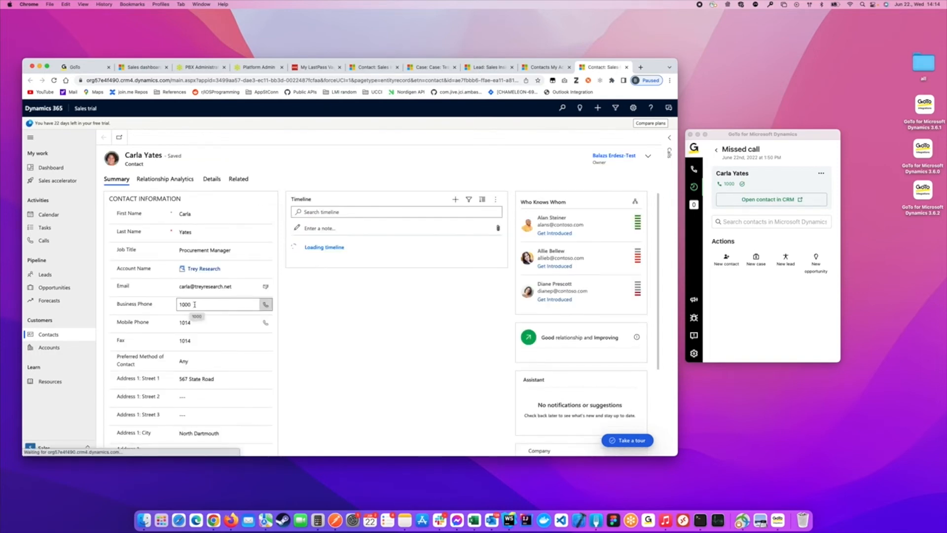
pyautogui.click(729, 170)
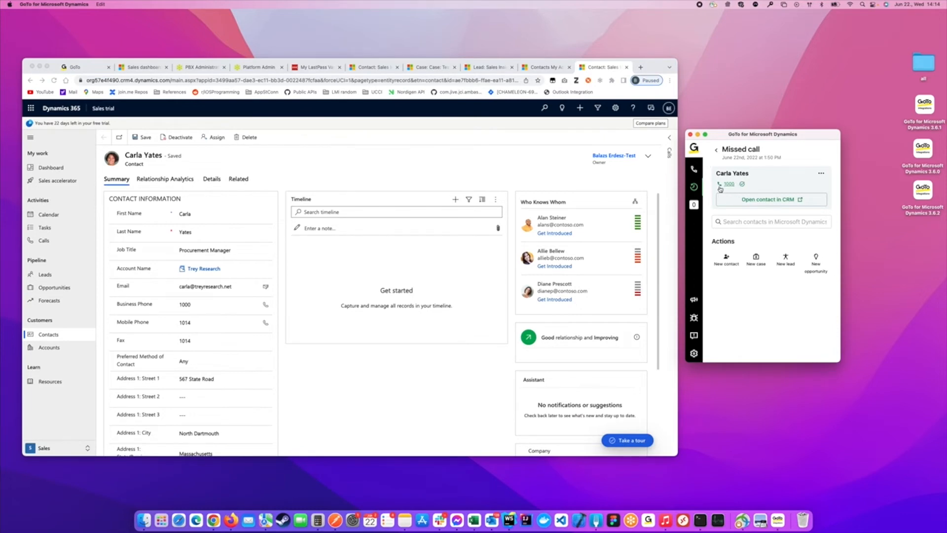
pyautogui.click(695, 190)
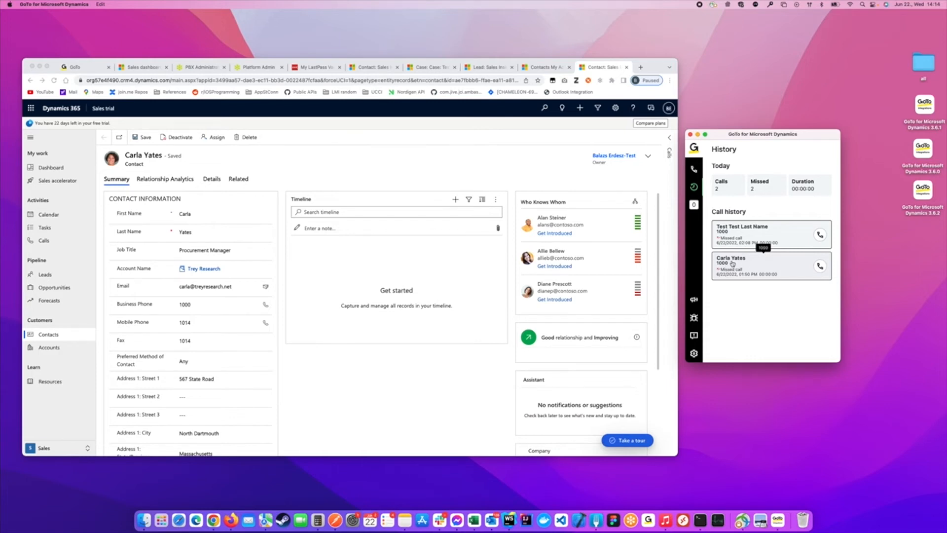
pyautogui.click(737, 265)
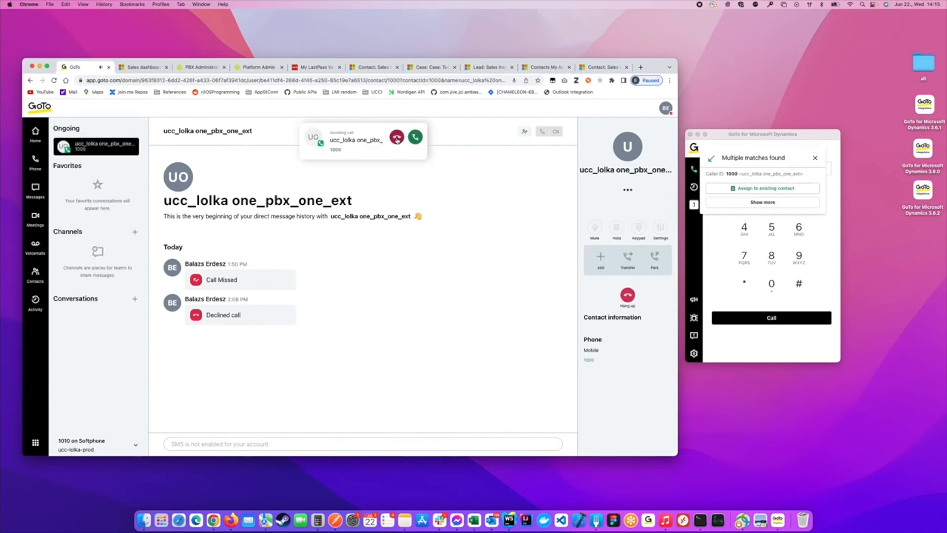
# - Decline the new incoming call so it is logged as a declined call at 2:15 PM
pyautogui.click(397, 139)
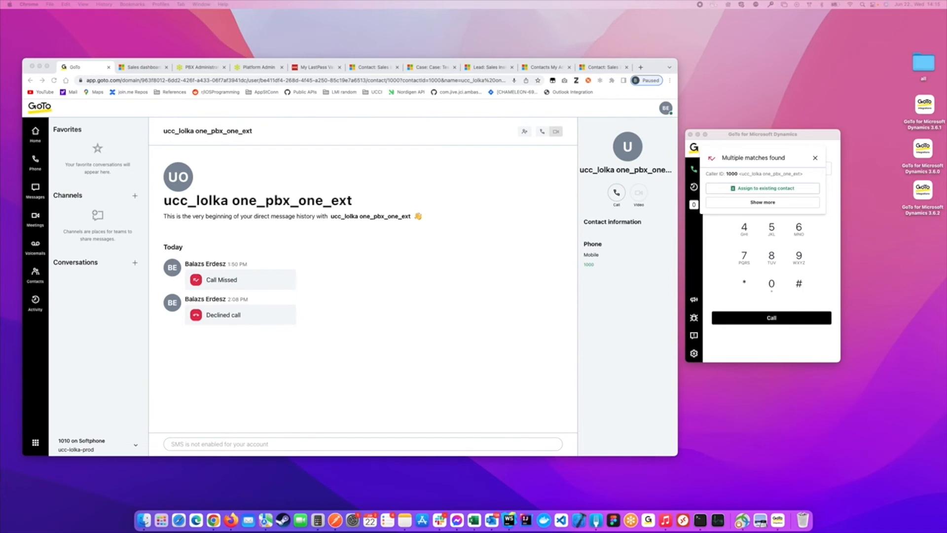
pyautogui.click(764, 157)
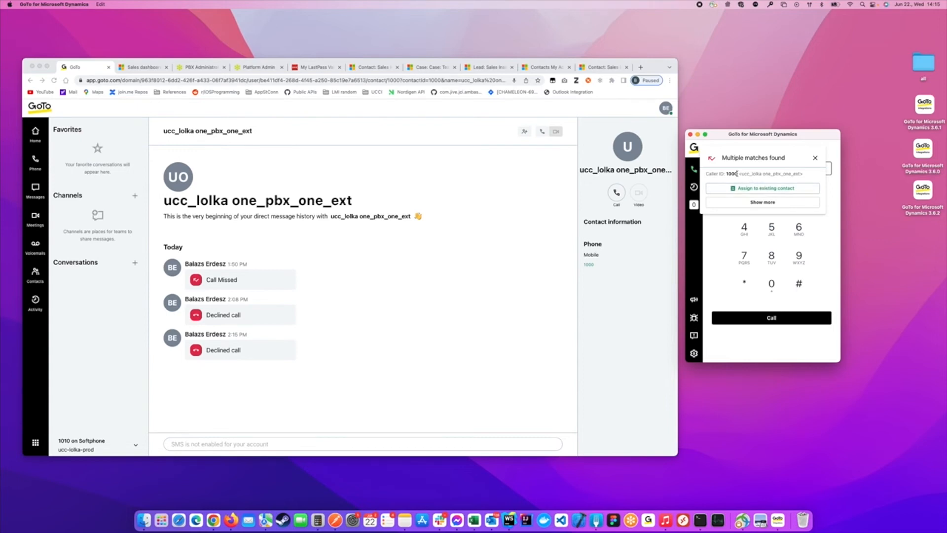
# - Assign the 2:15 PM call to the existing contact for this call only, then view its details from History
pyautogui.click(763, 189)
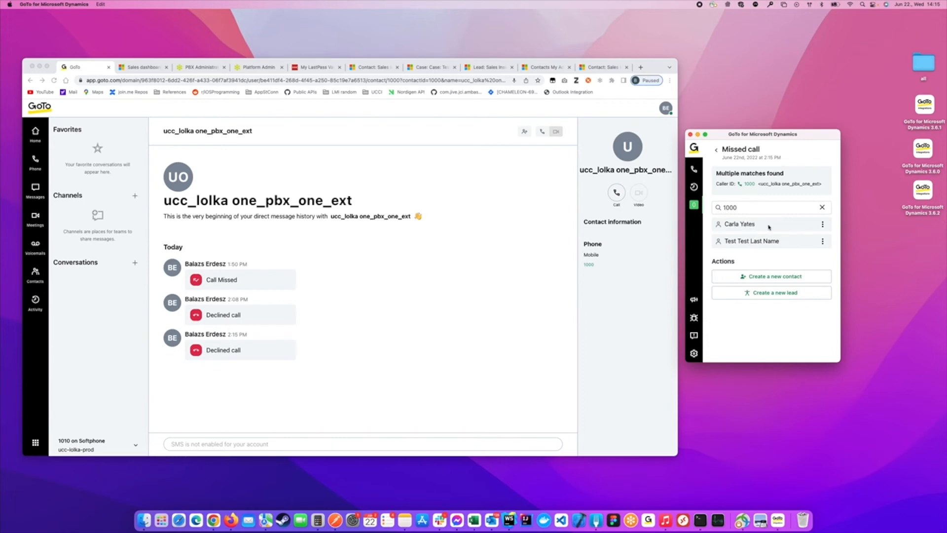
pyautogui.click(823, 225)
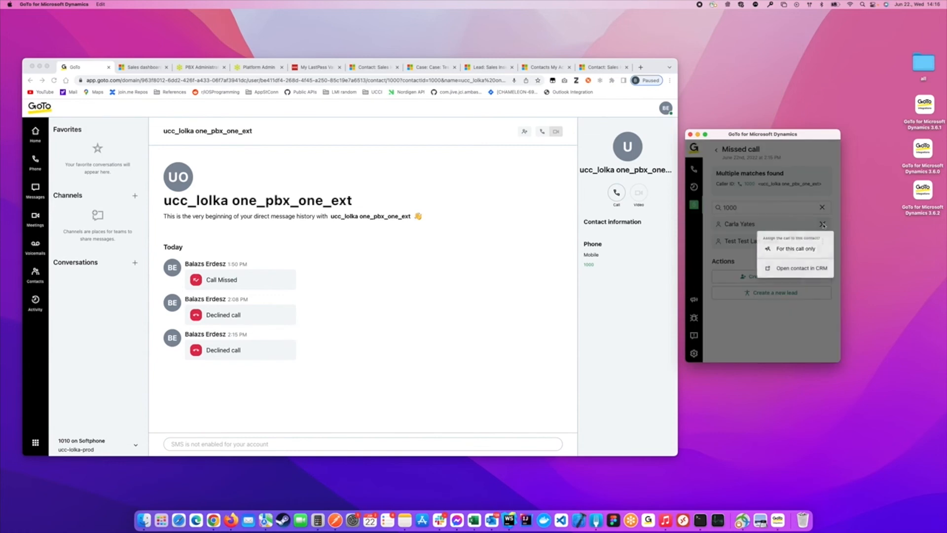
pyautogui.click(800, 250)
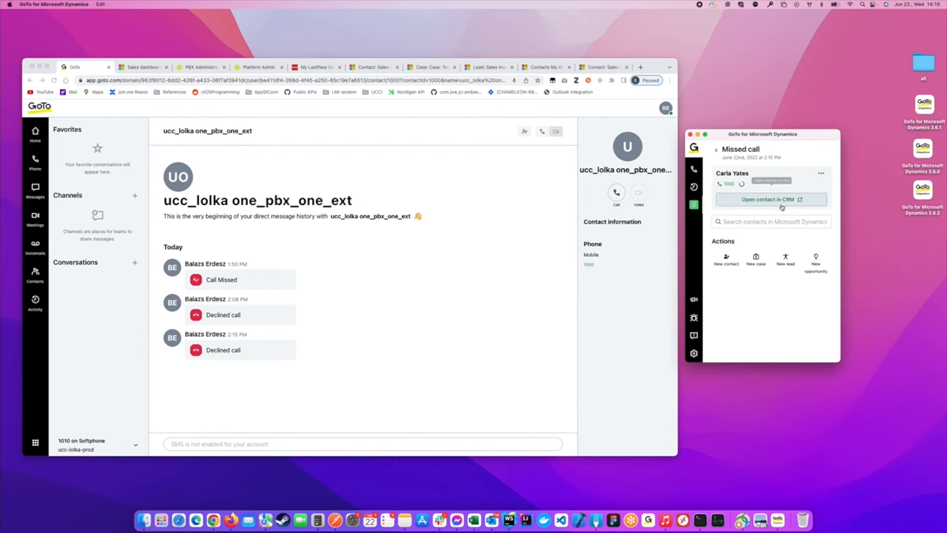
pyautogui.click(693, 187)
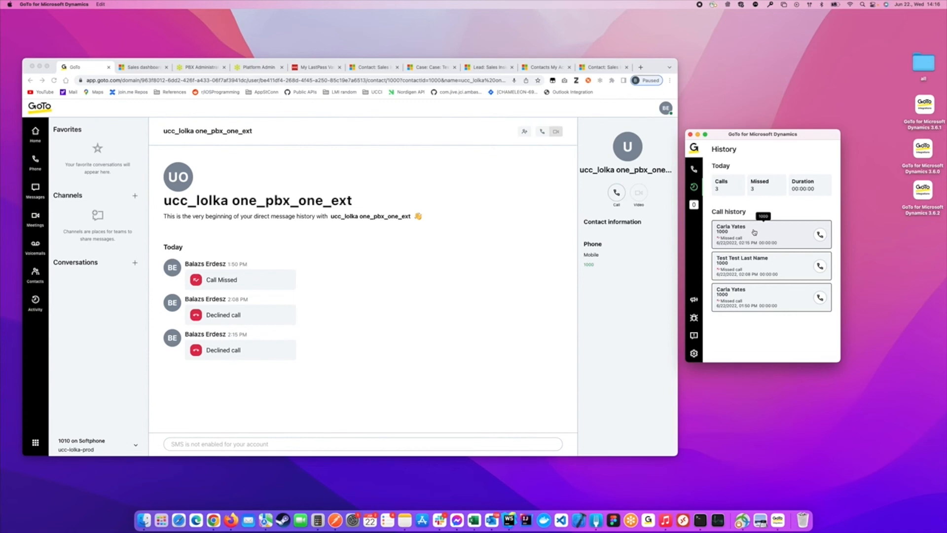
pyautogui.click(754, 232)
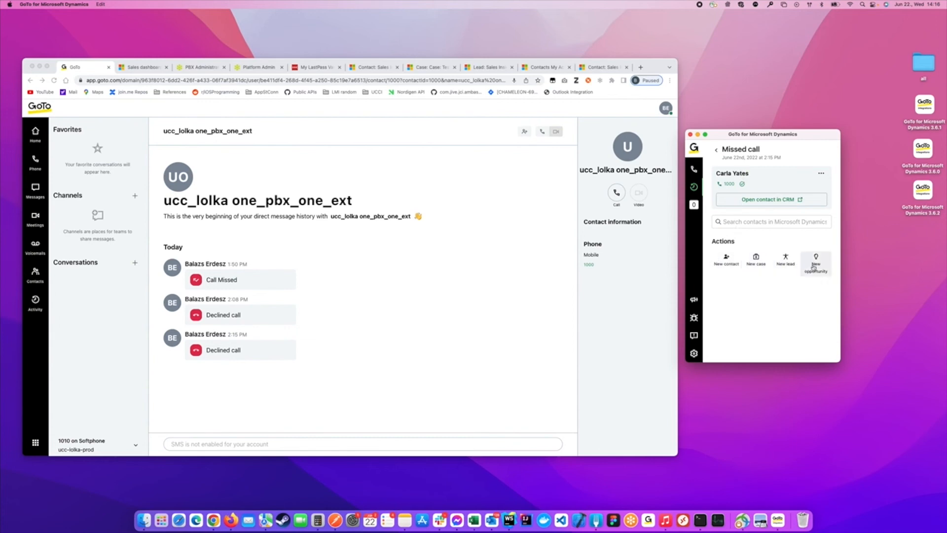
# - Create a case titled 'Test Case for Call' from the call, then open its linked customer record
pyautogui.click(759, 259)
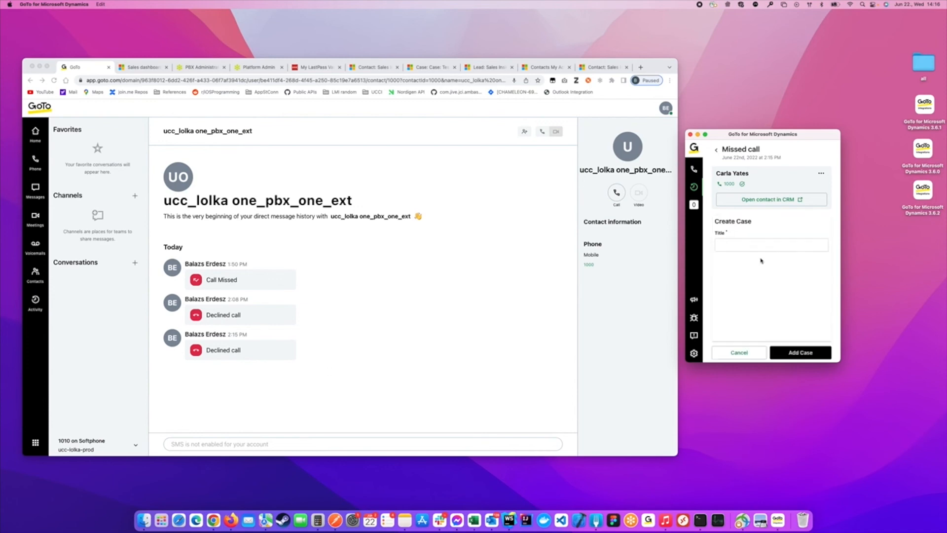
pyautogui.click(744, 245)
pyautogui.write('Test Case for Call')
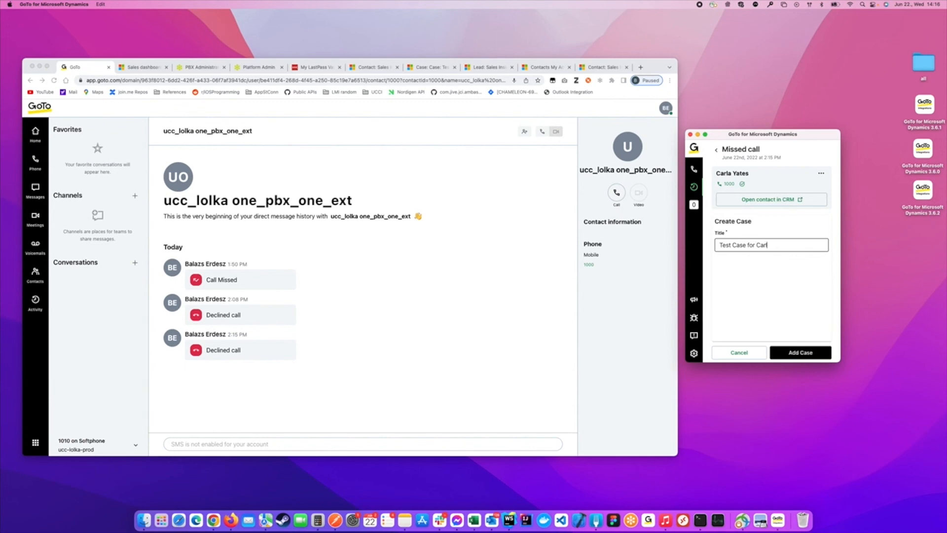
pyautogui.click(799, 352)
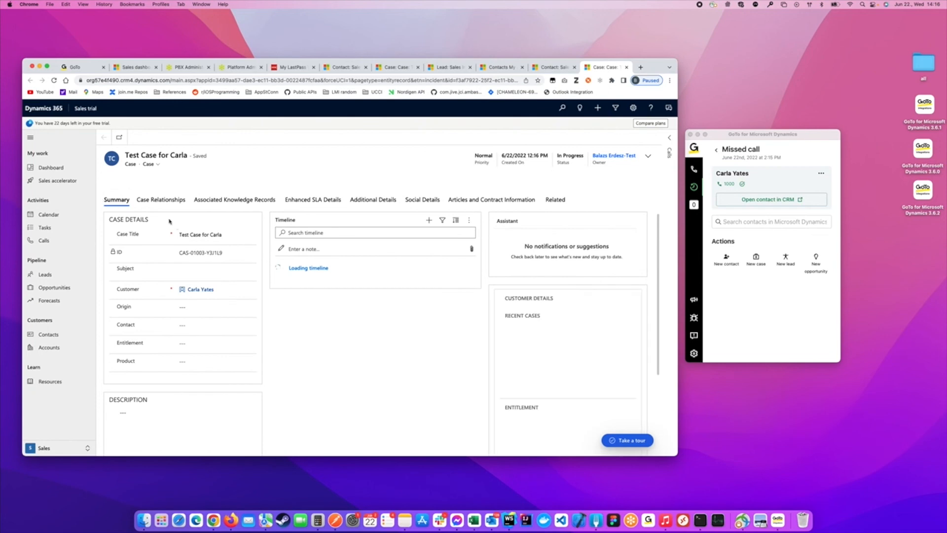
pyautogui.click(199, 290)
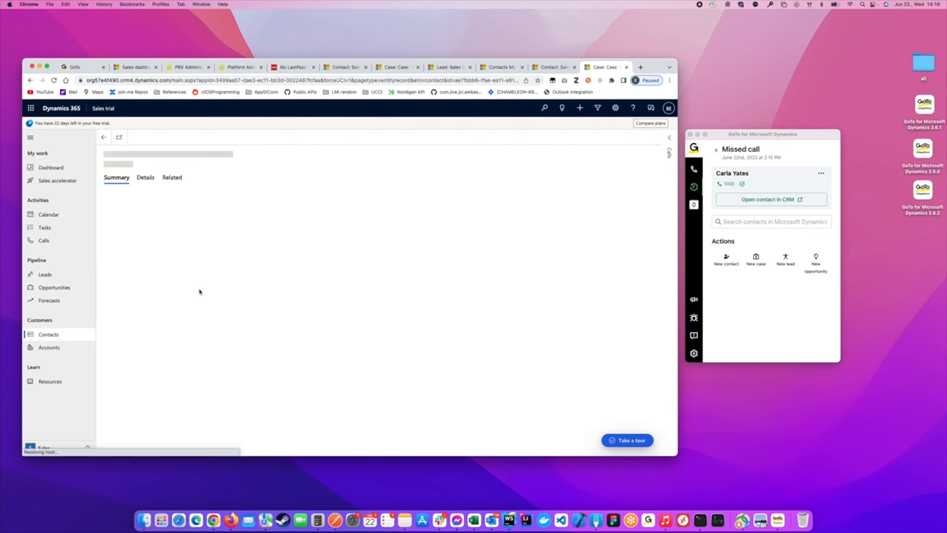